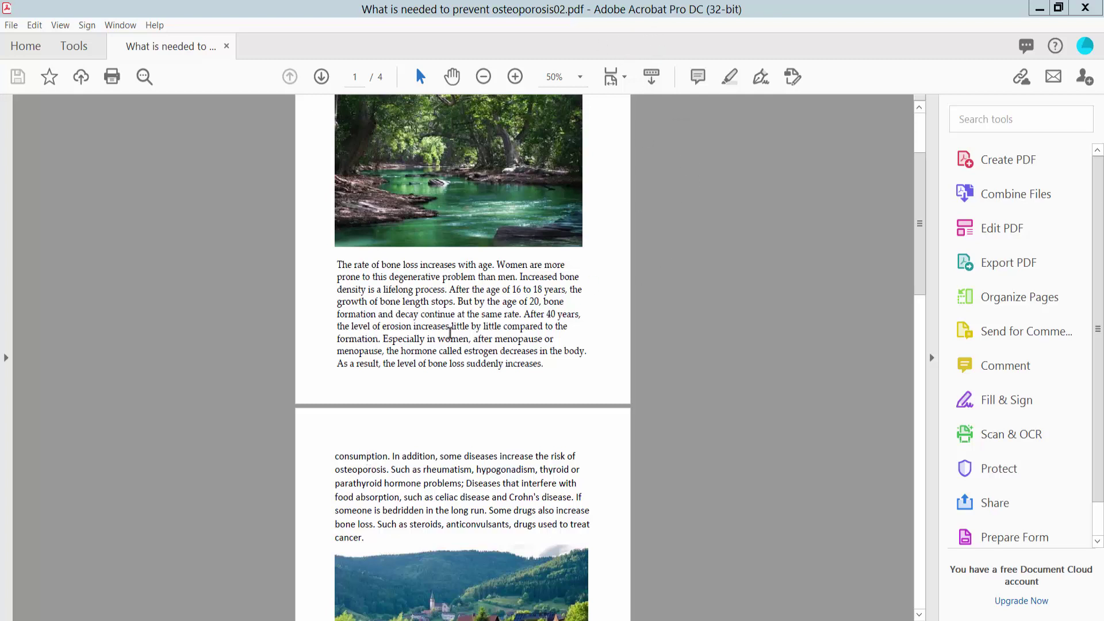
{"action": "scroll", "coordinate": [449, 323], "scroll_direction": "up", "scroll_amount": 1}
{"action": "scroll", "coordinate": [448, 324], "scroll_direction": "up", "scroll_amount": 1}
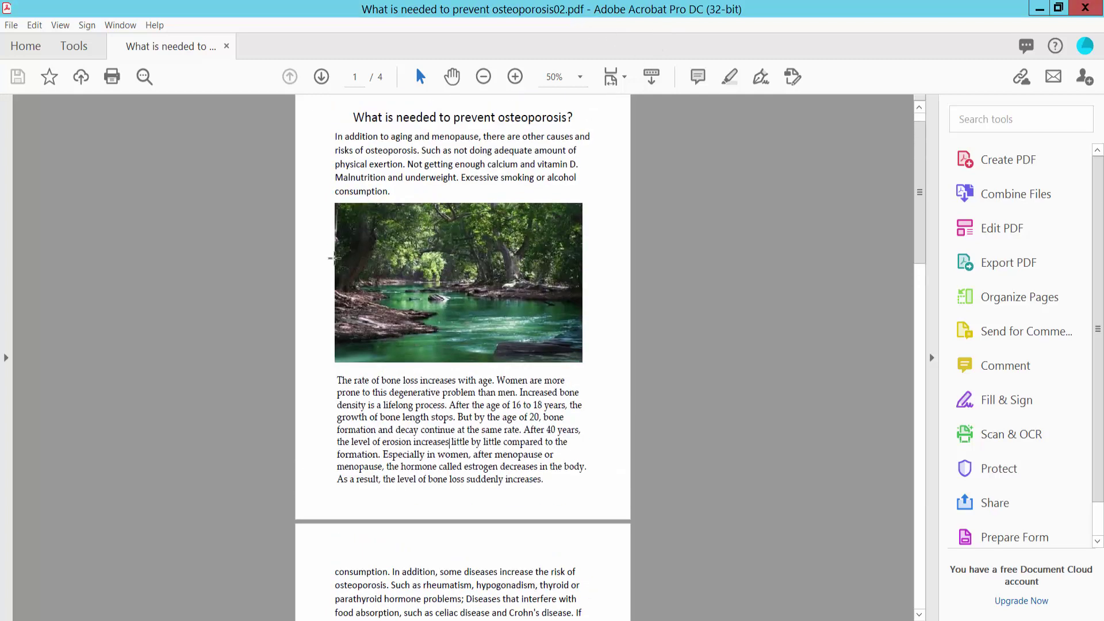
Open the Print dialog for the osteoporosis PDF from the File menu
{"action": "left_click", "coordinate": [12, 25]}
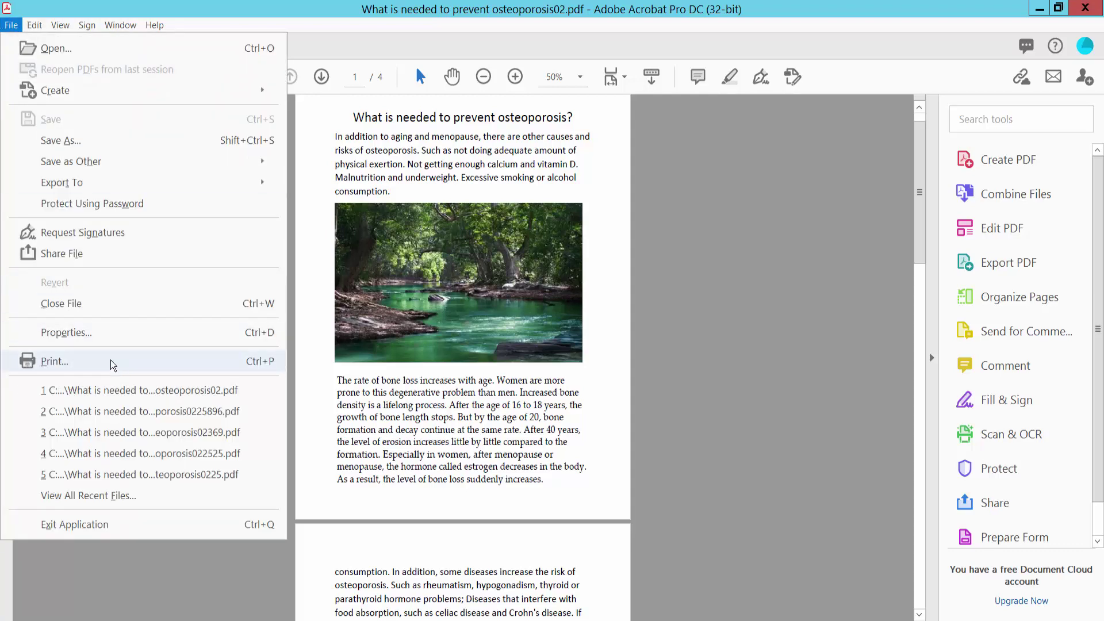
{"action": "left_click", "coordinate": [87, 360]}
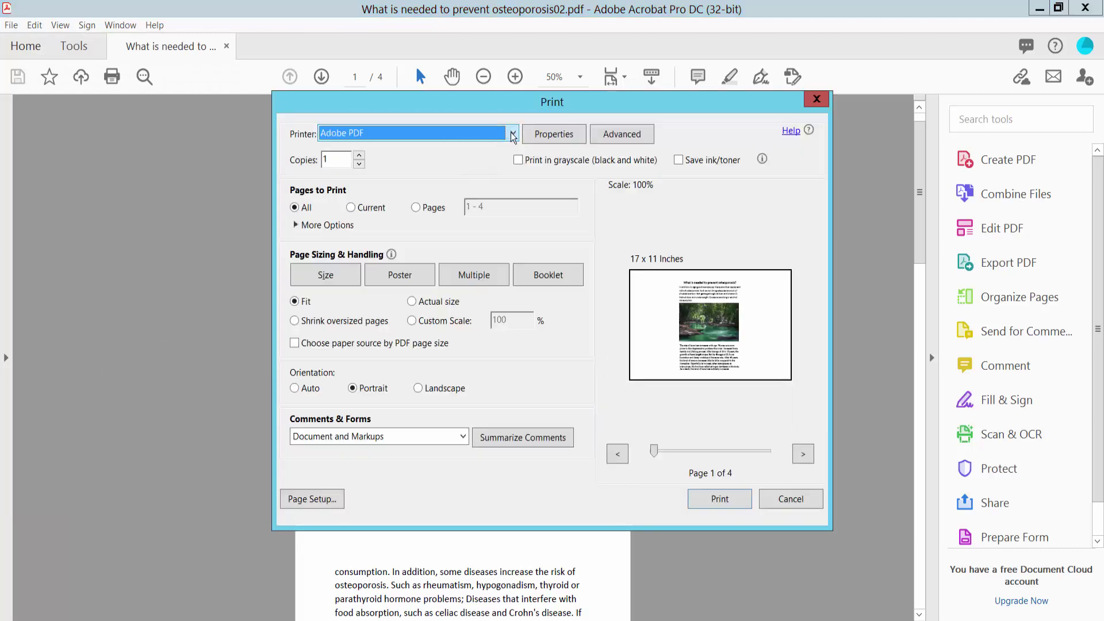
Keep Adobe PDF as printer and All pages, after trying Current page and a page range
{"action": "left_click", "coordinate": [512, 133]}
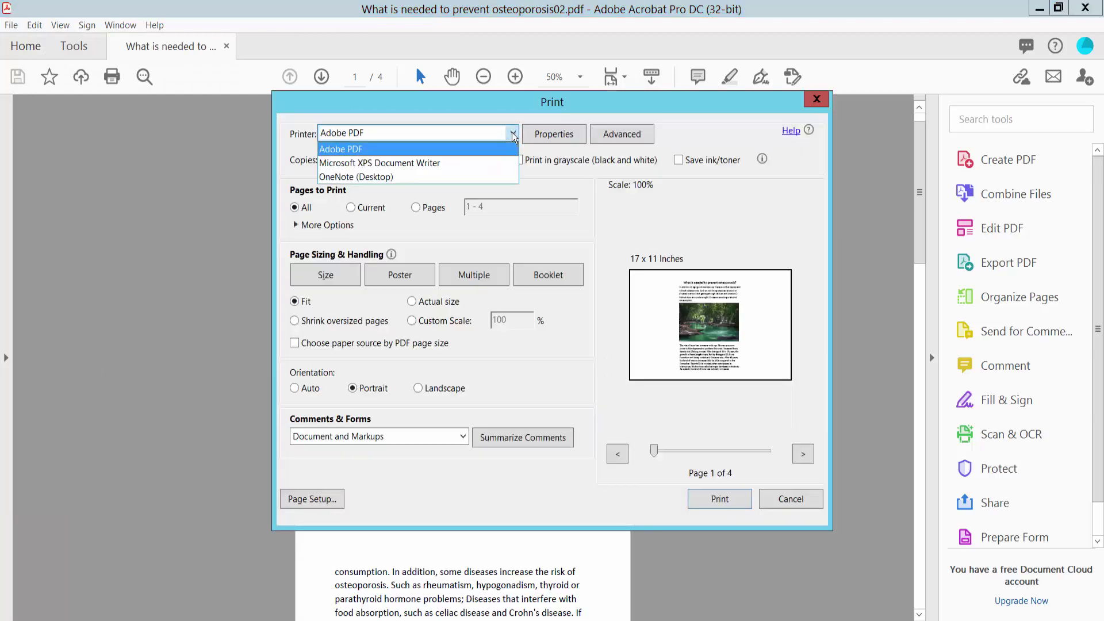
{"action": "left_click", "coordinate": [357, 150]}
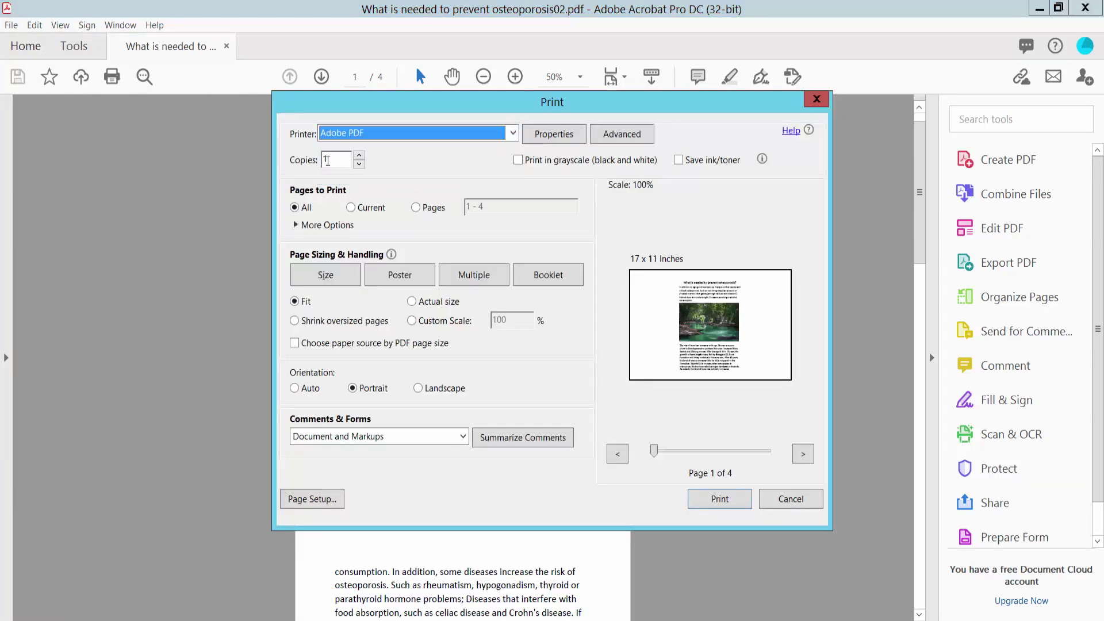
{"action": "left_click", "coordinate": [351, 207]}
{"action": "left_click", "coordinate": [416, 208]}
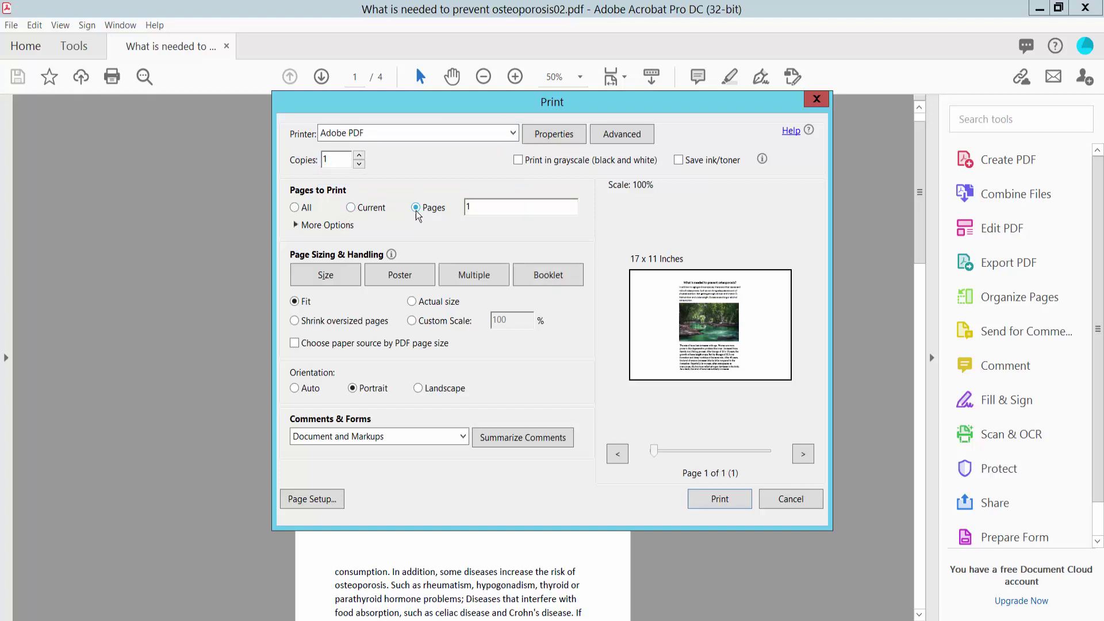
{"action": "left_click", "coordinate": [295, 208]}
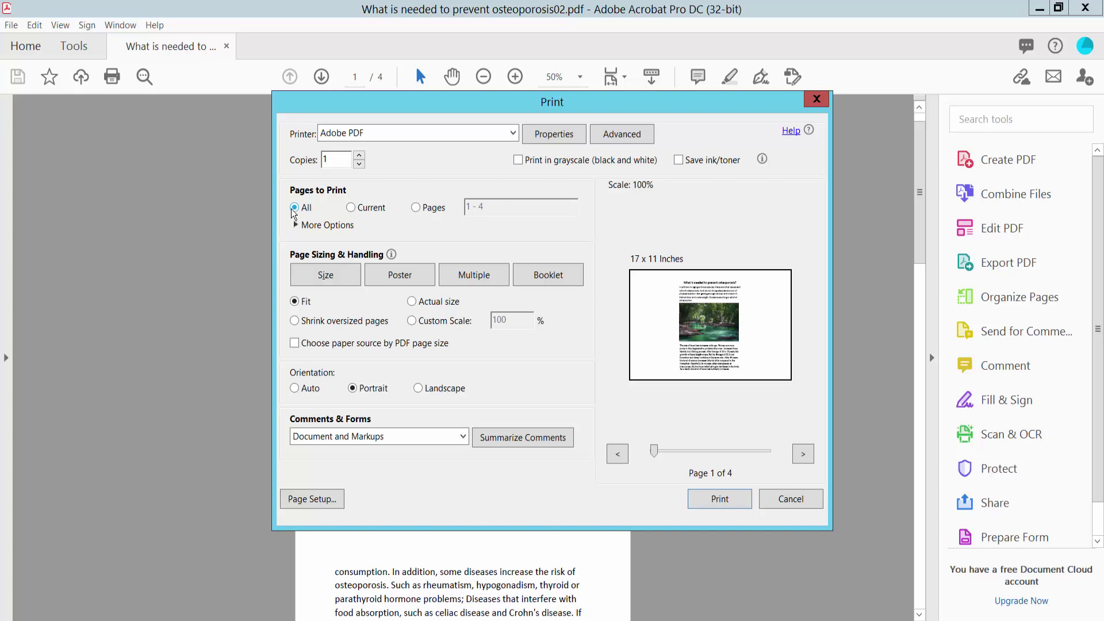
Keep Fit sizing and Portrait orientation, after trying Actual size and Landscape
{"action": "left_click", "coordinate": [412, 302]}
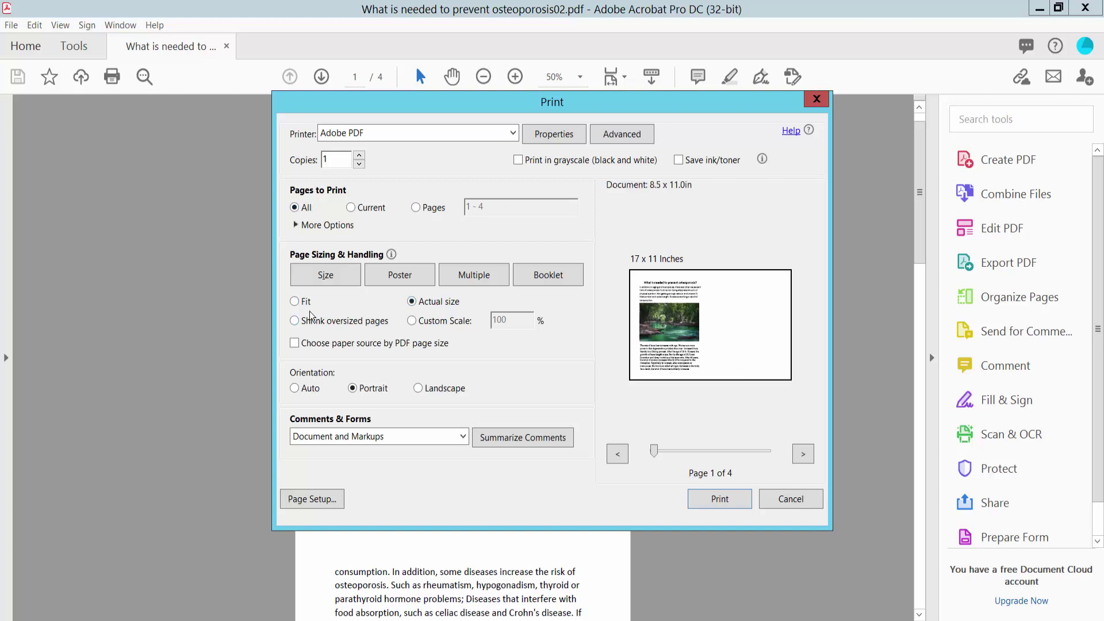
{"action": "left_click", "coordinate": [295, 301]}
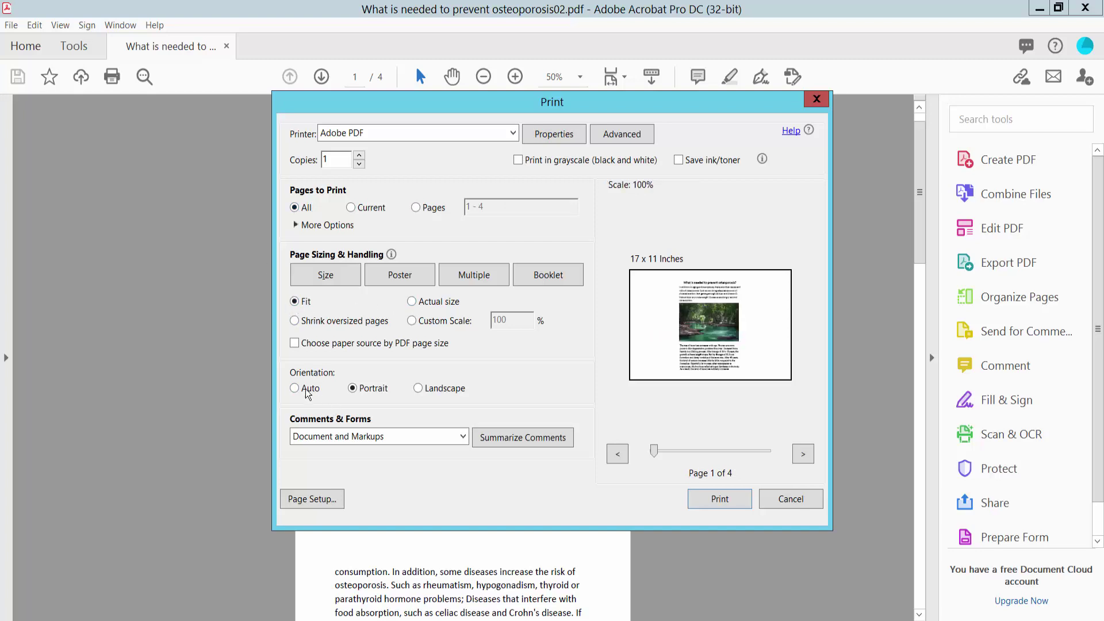
{"action": "left_click", "coordinate": [418, 388]}
{"action": "left_click", "coordinate": [352, 388]}
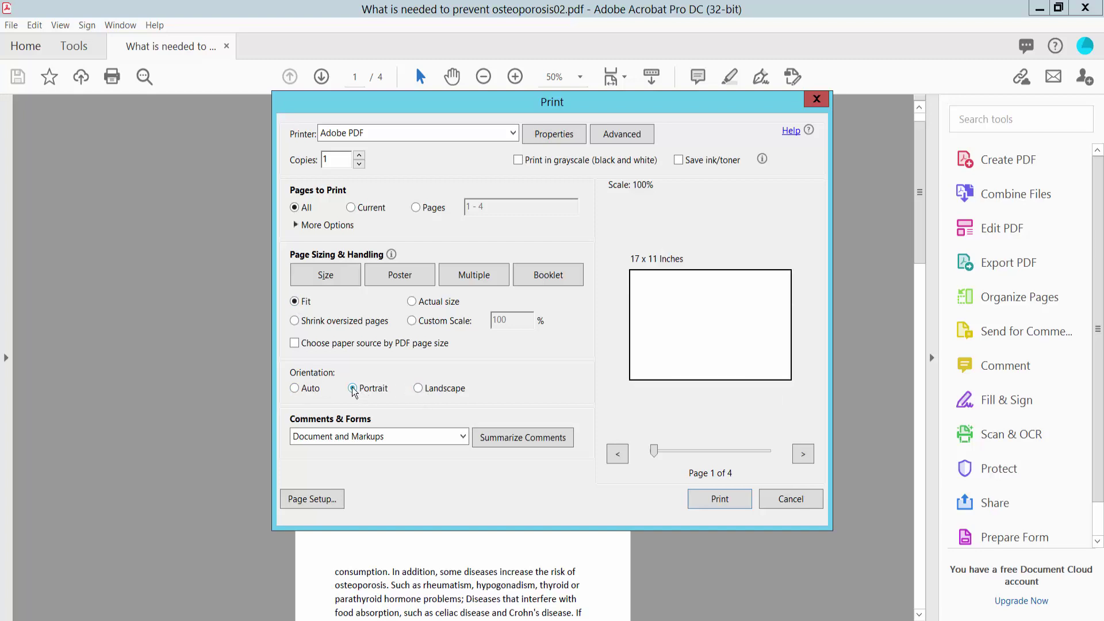
Choose 11 x 17 as the paper size in Page Setup and confirm it
{"action": "left_click", "coordinate": [312, 502]}
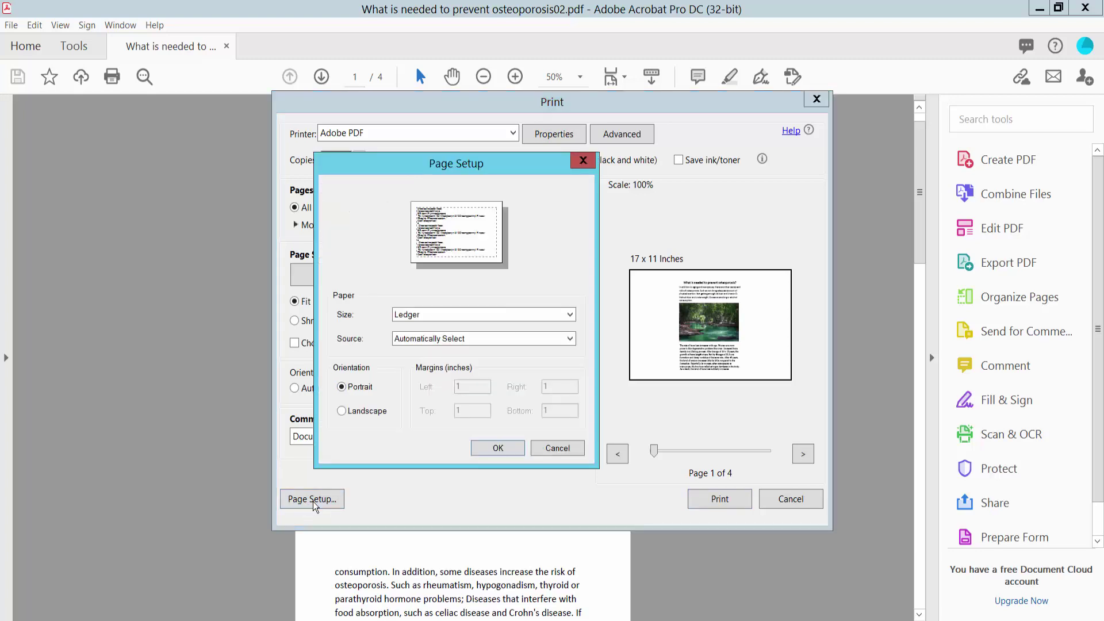
{"action": "left_click", "coordinate": [569, 314]}
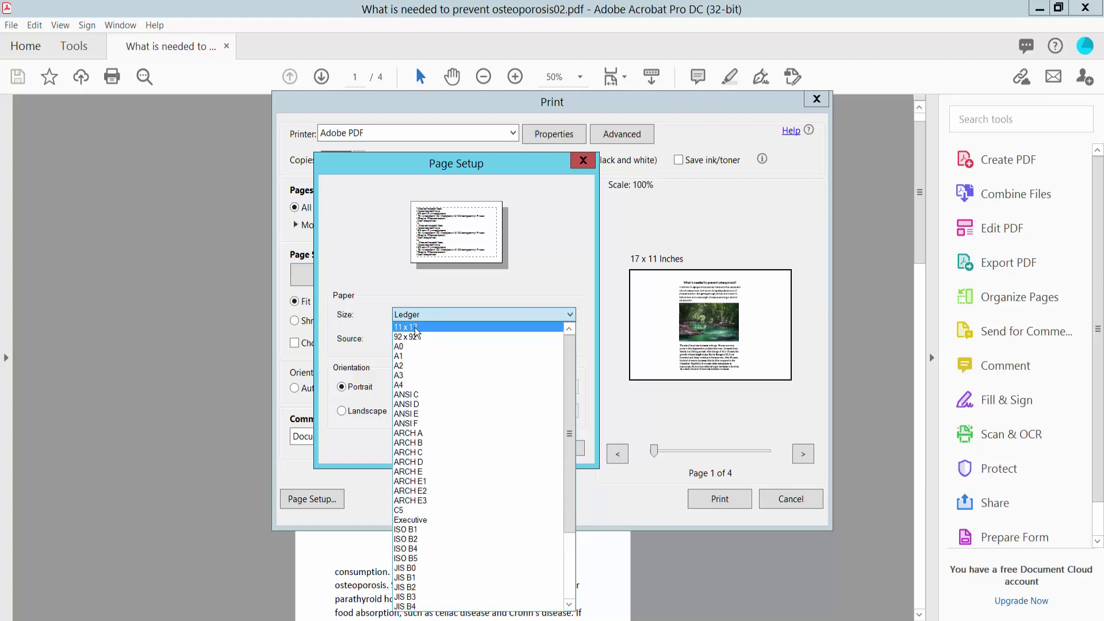
{"action": "left_click", "coordinate": [415, 328]}
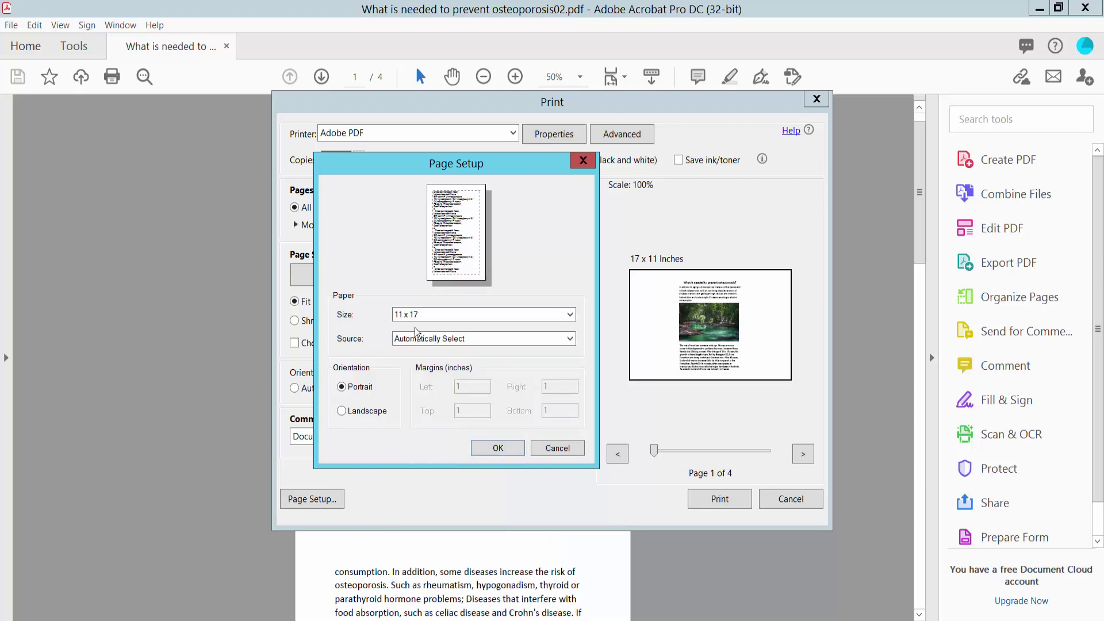
{"action": "left_click", "coordinate": [498, 447]}
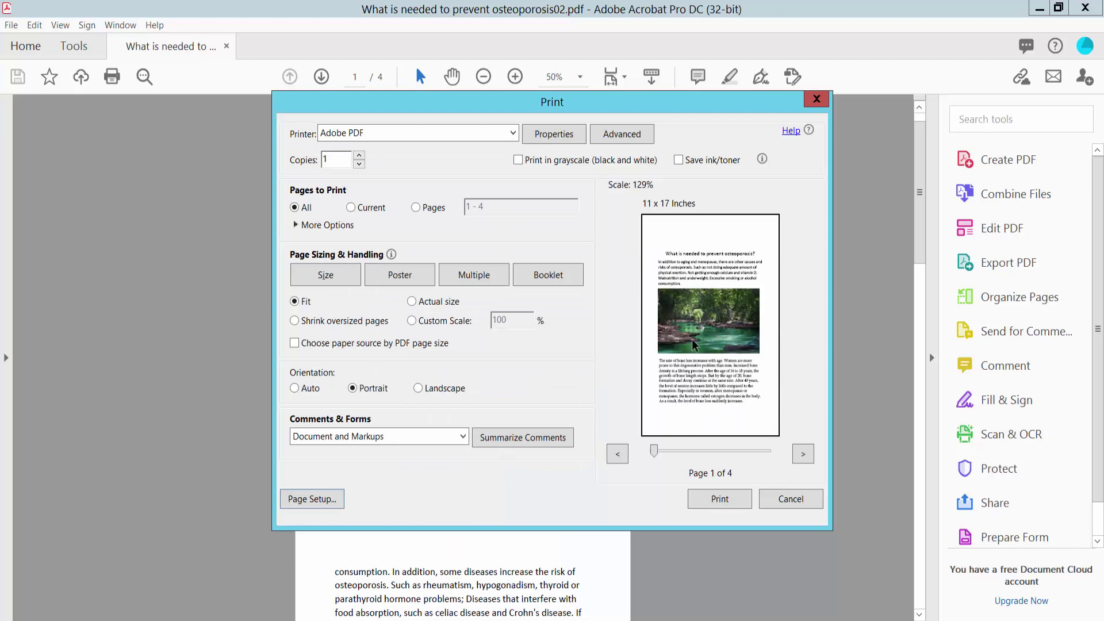
Print to 'What is needed to prevent osteoporosis021254.pdf' on the Desktop
{"action": "left_click", "coordinate": [719, 498]}
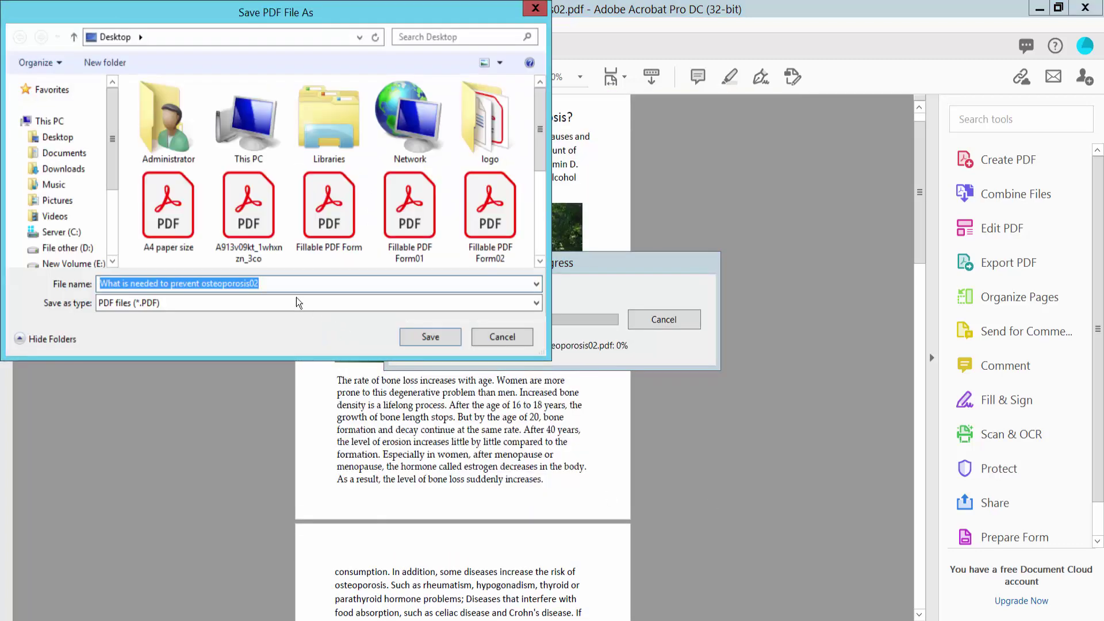
{"action": "left_click", "coordinate": [285, 283]}
{"action": "type", "text": "1254"}
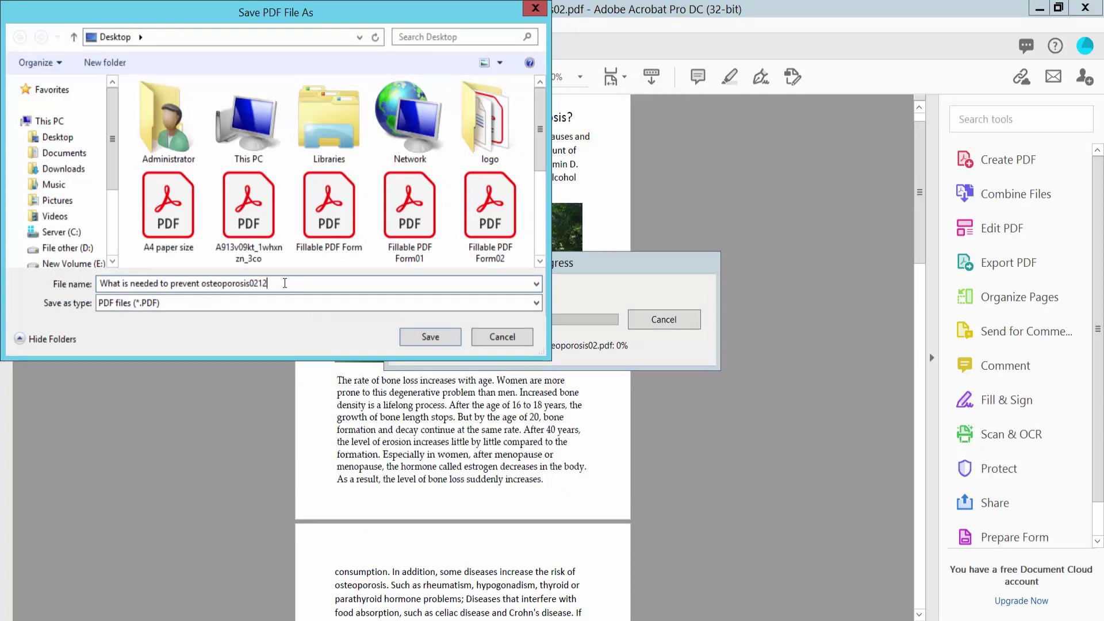
{"action": "left_click", "coordinate": [58, 138]}
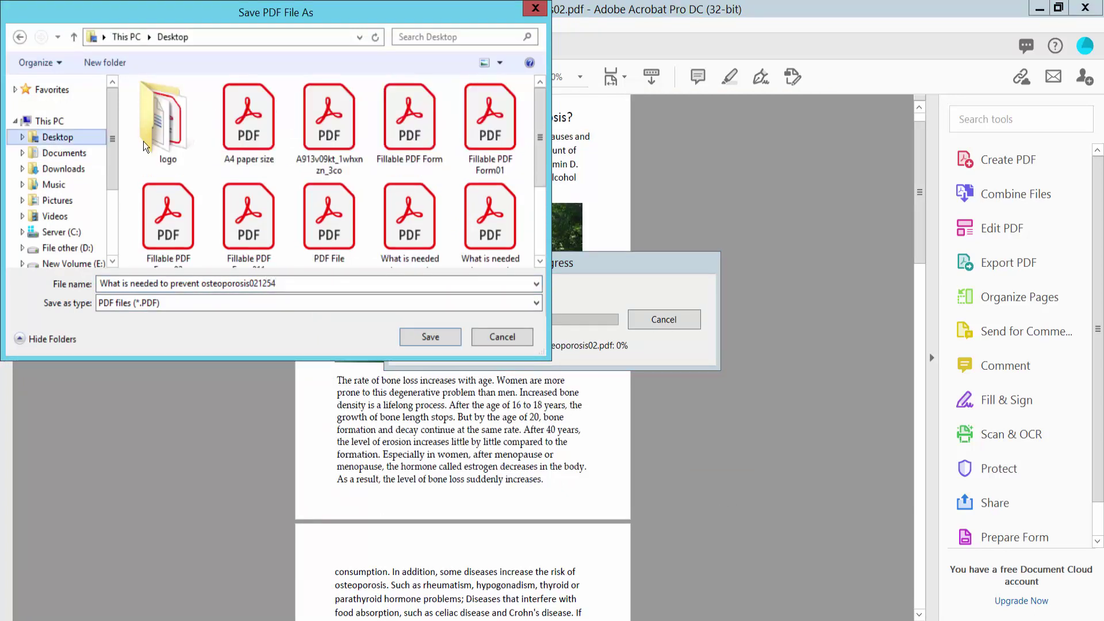
{"action": "left_click", "coordinate": [429, 336]}
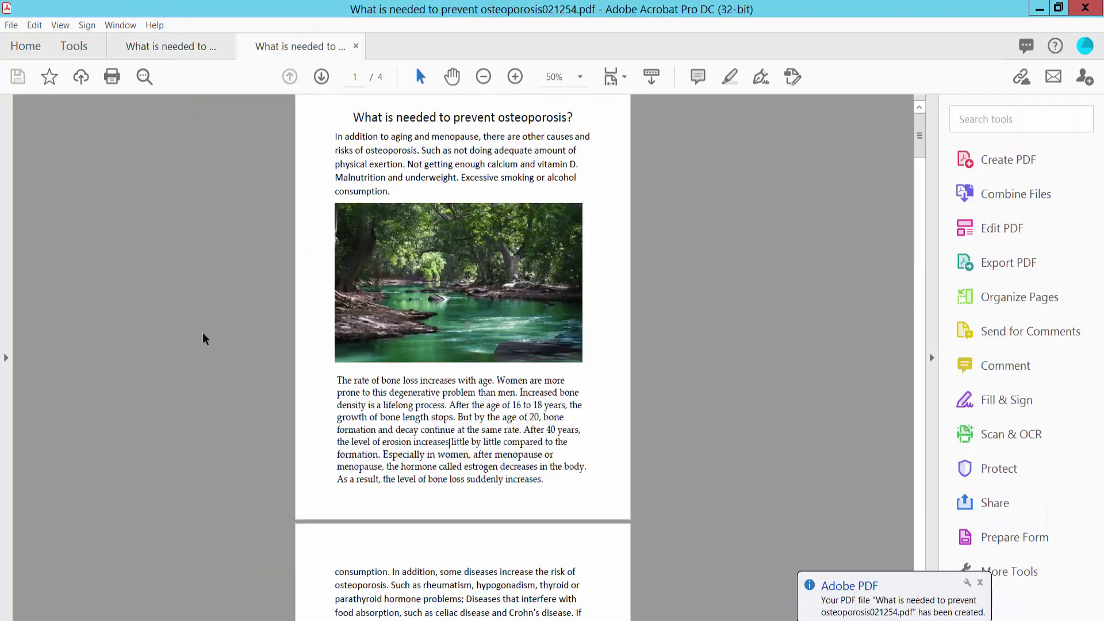
{"action": "scroll", "coordinate": [448, 330], "scroll_direction": "down", "scroll_amount": 1}
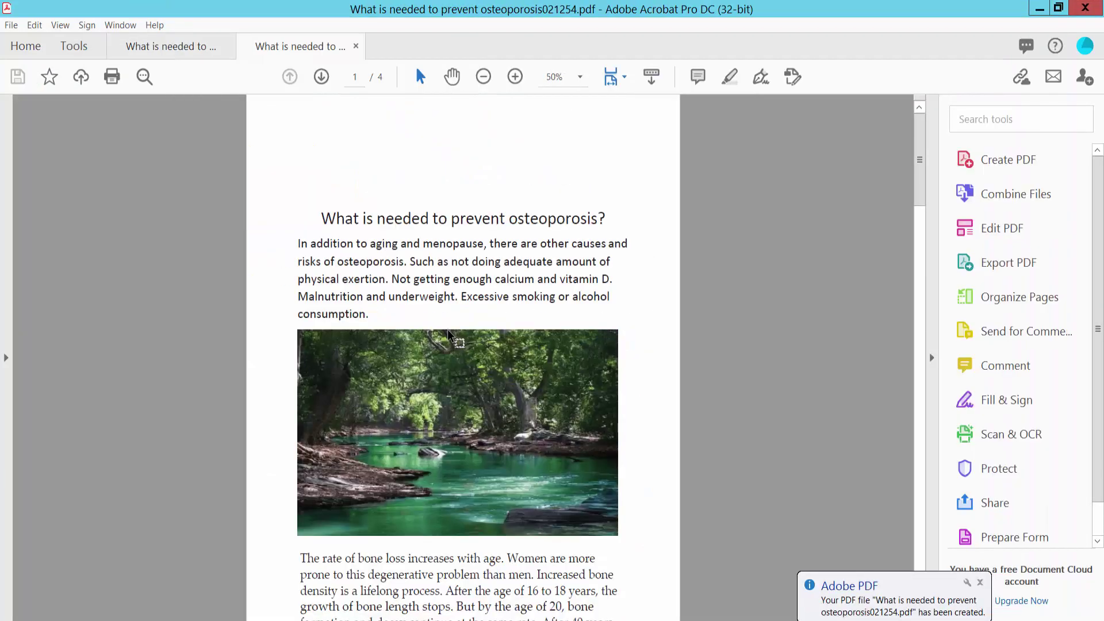
{"action": "scroll", "coordinate": [448, 329], "scroll_direction": "down", "scroll_amount": 5}
{"action": "scroll", "coordinate": [448, 329], "scroll_direction": "down", "scroll_amount": 4}
{"action": "scroll", "coordinate": [448, 329], "scroll_direction": "down", "scroll_amount": 5}
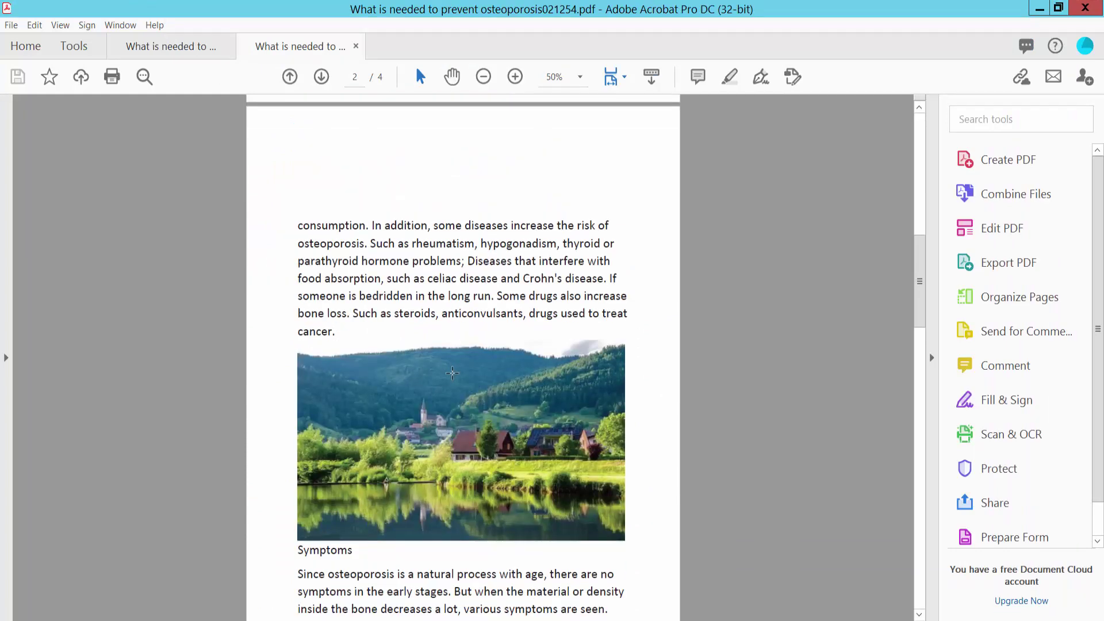
{"action": "scroll", "coordinate": [452, 373], "scroll_direction": "down", "scroll_amount": 5}
{"action": "scroll", "coordinate": [453, 374], "scroll_direction": "down", "scroll_amount": 5}
{"action": "scroll", "coordinate": [455, 387], "scroll_direction": "down", "scroll_amount": 5}
{"action": "scroll", "coordinate": [456, 386], "scroll_direction": "down", "scroll_amount": 5}
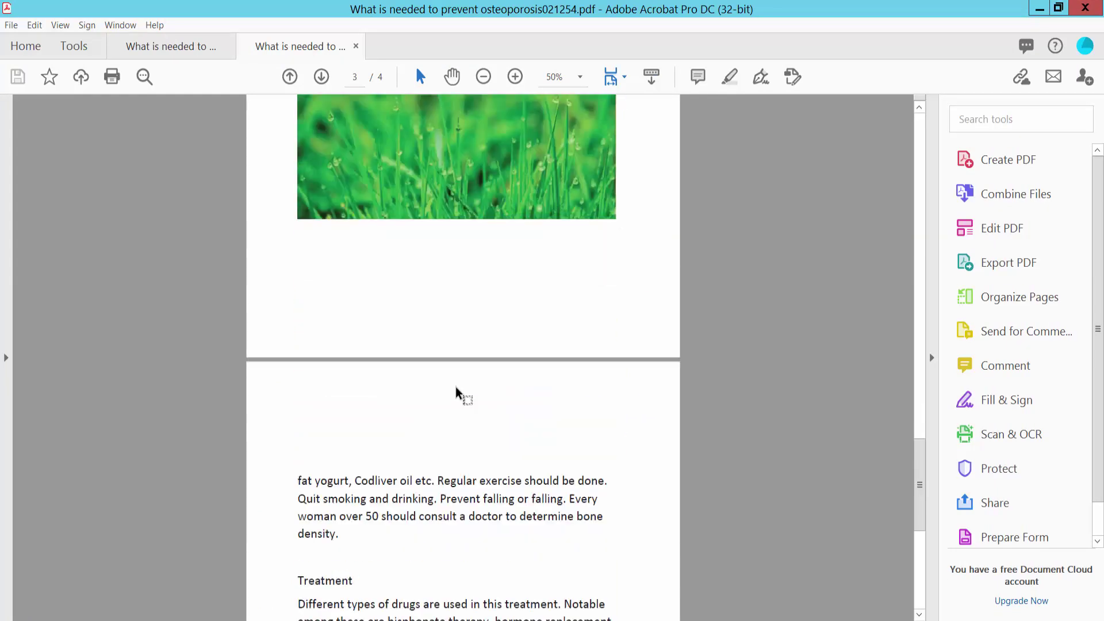
{"action": "scroll", "coordinate": [456, 386], "scroll_direction": "down", "scroll_amount": 4}
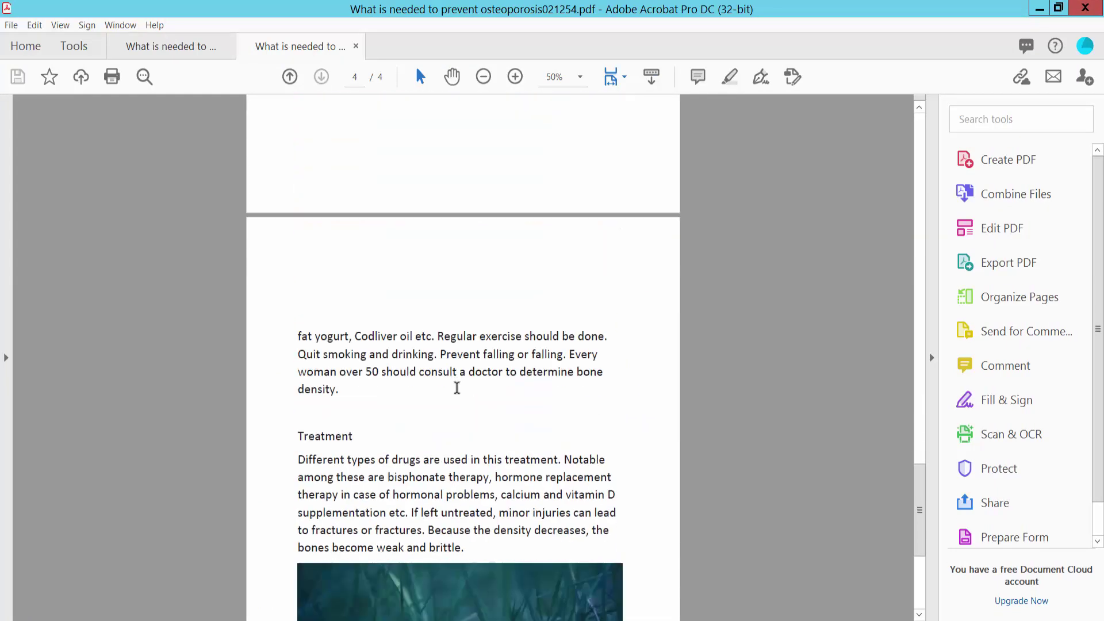